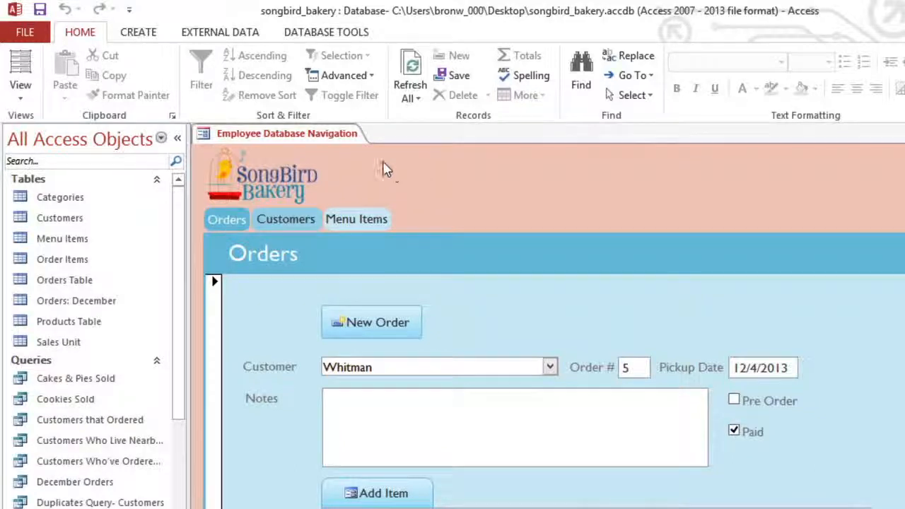
Step: Start a new report with the Report Wizard and add the Product Types field from the Categories table
click(142, 35)
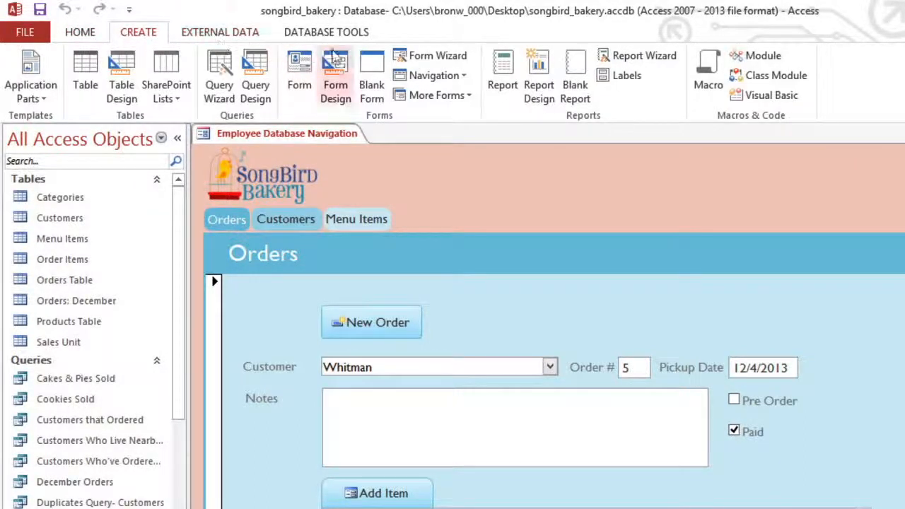
click(611, 61)
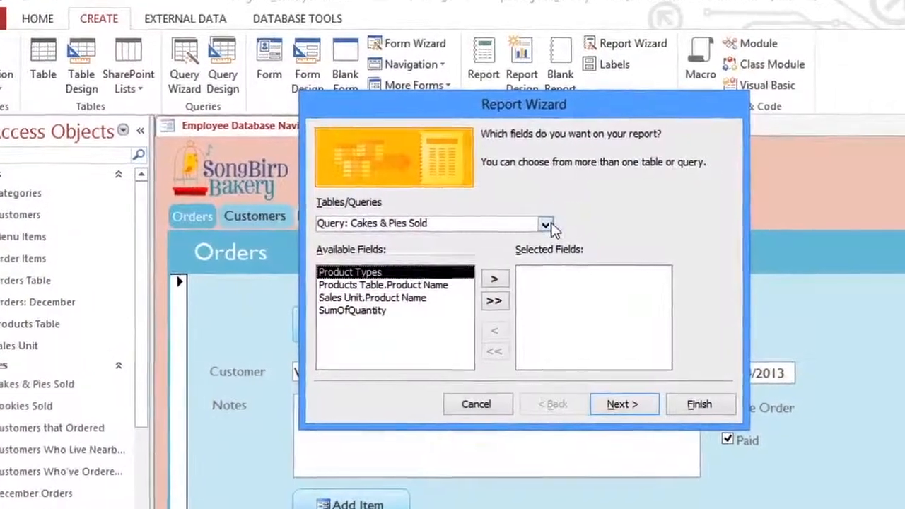
click(558, 226)
scroll(537, 249, up, 3)
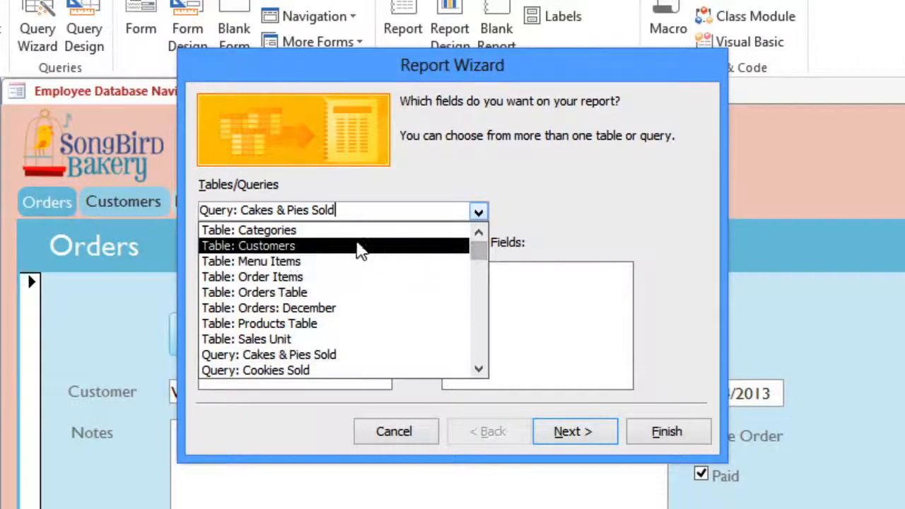
click(292, 232)
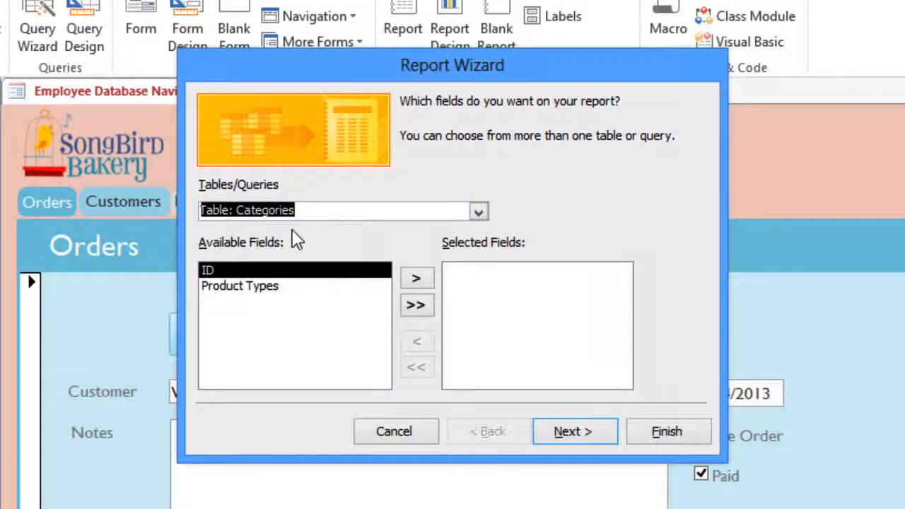
click(267, 289)
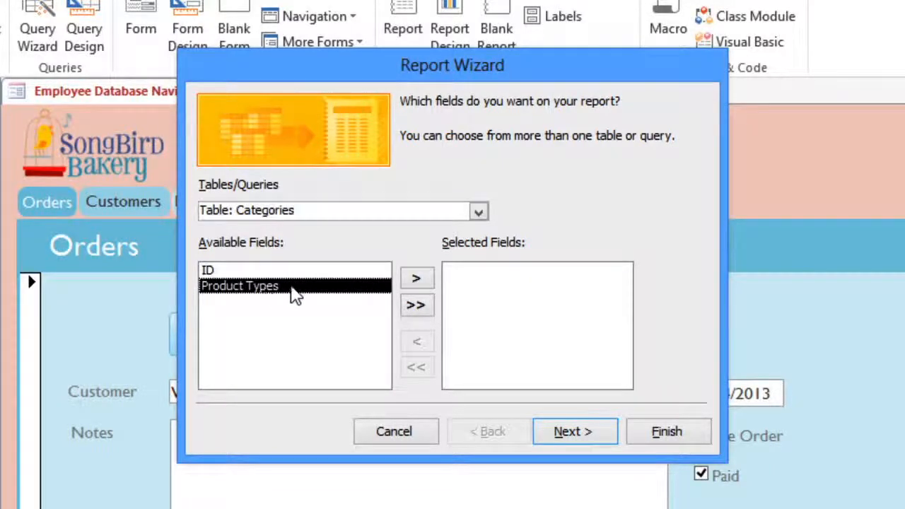
click(415, 281)
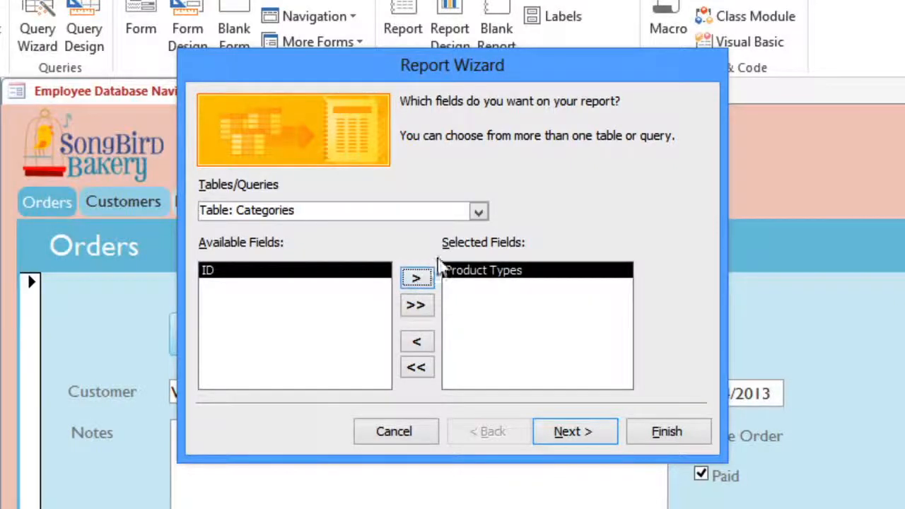
Step: Add the Product Name and Description fields from the Products Table to the report
click(478, 210)
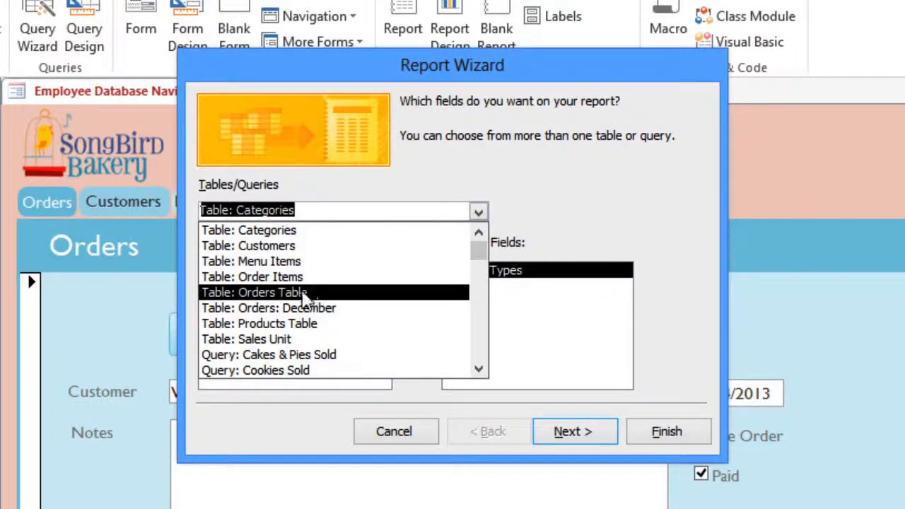
click(300, 323)
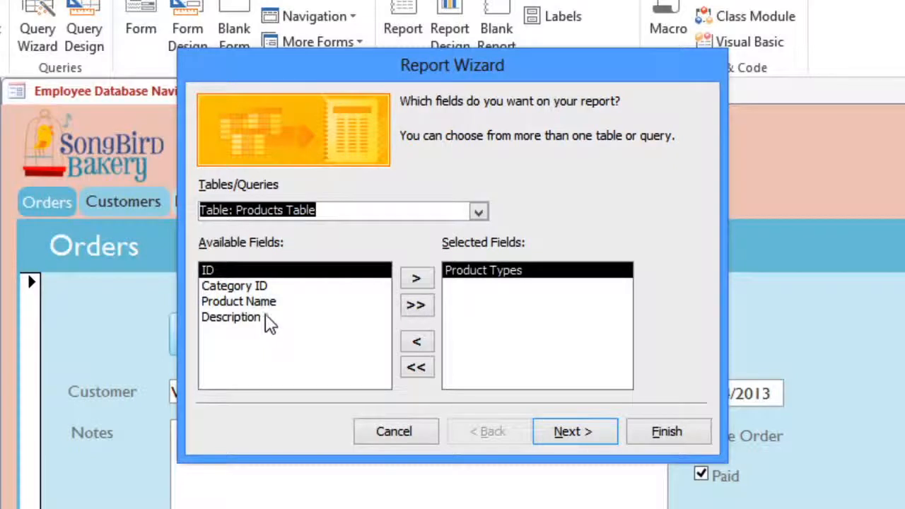
double_click(267, 302)
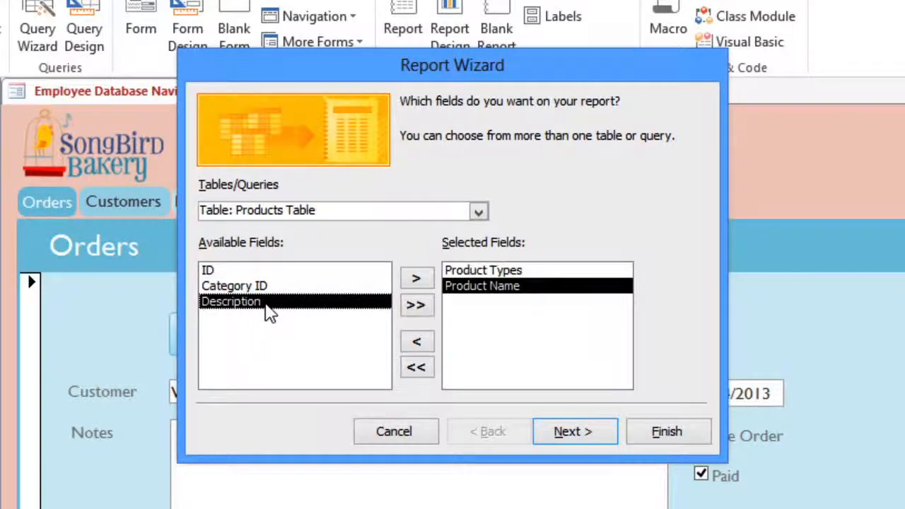
double_click(265, 304)
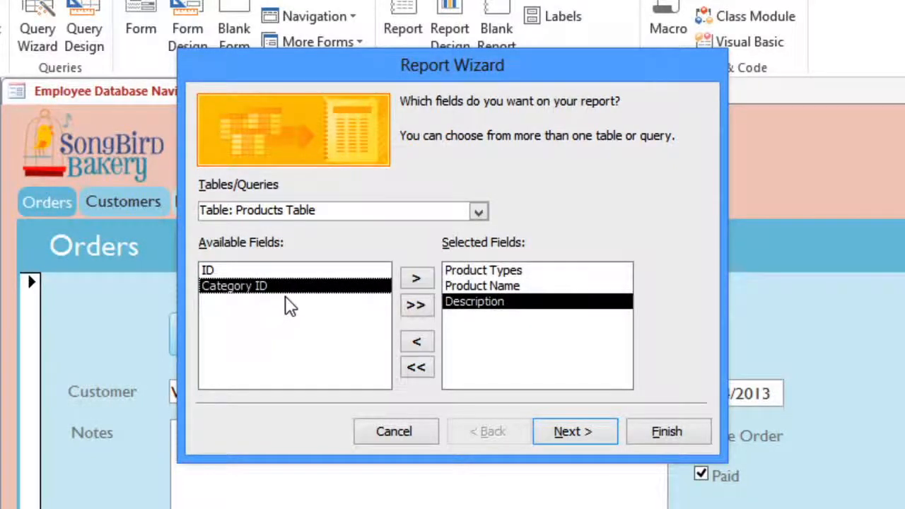
Step: Add Product Name from the Sales Unit table and Price from the Menu Items table, completing the report's field selection
click(478, 211)
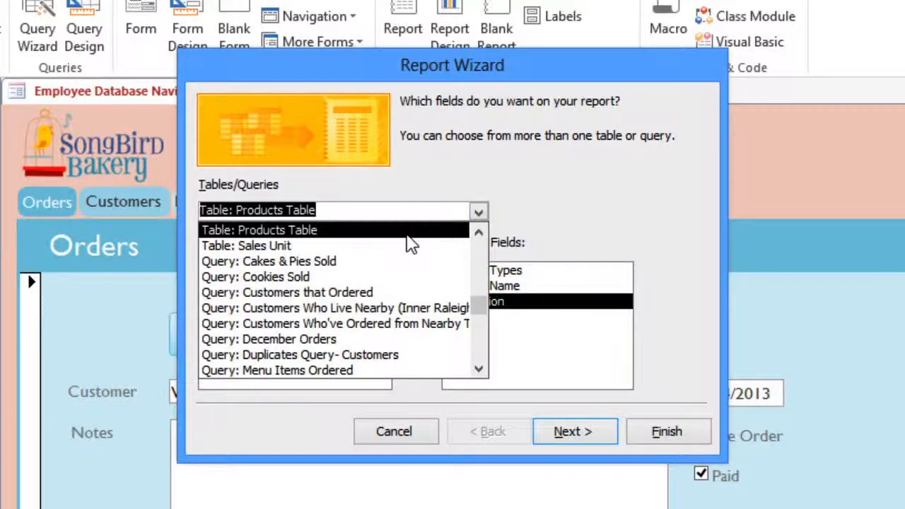
click(352, 246)
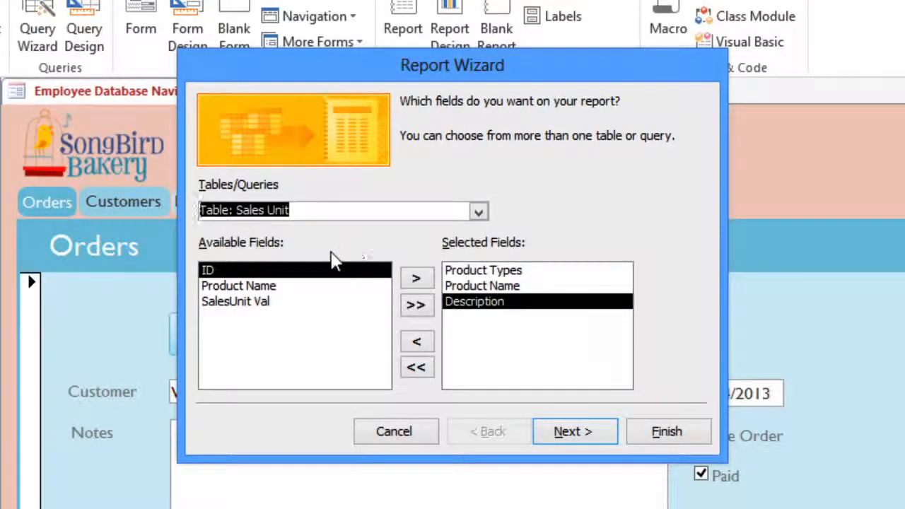
double_click(267, 287)
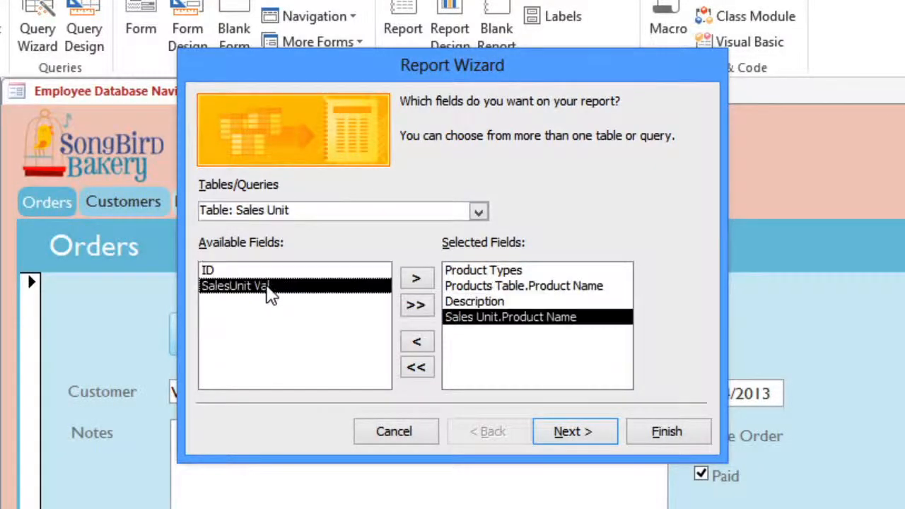
click(479, 211)
click(482, 256)
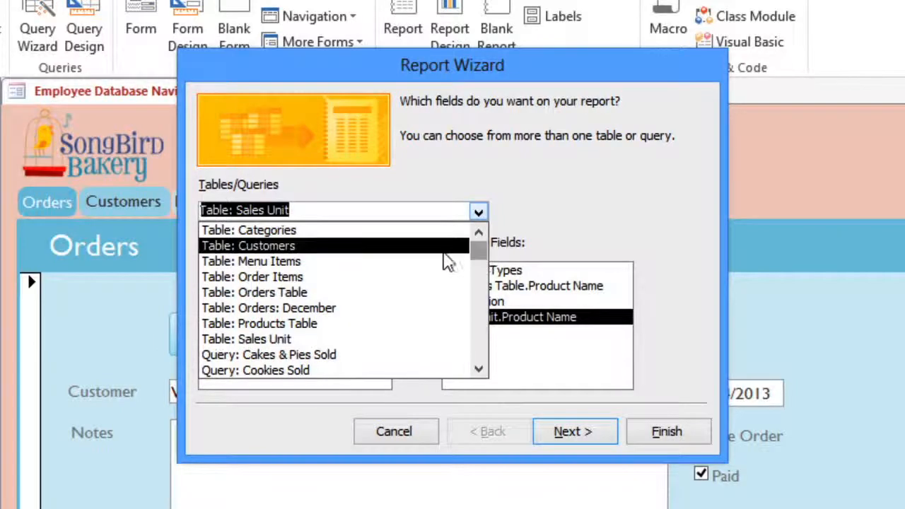
click(378, 262)
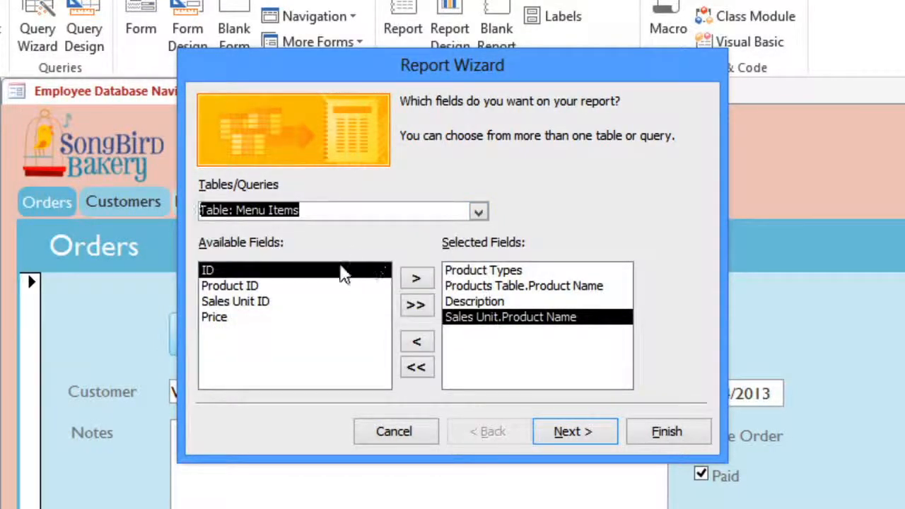
double_click(222, 321)
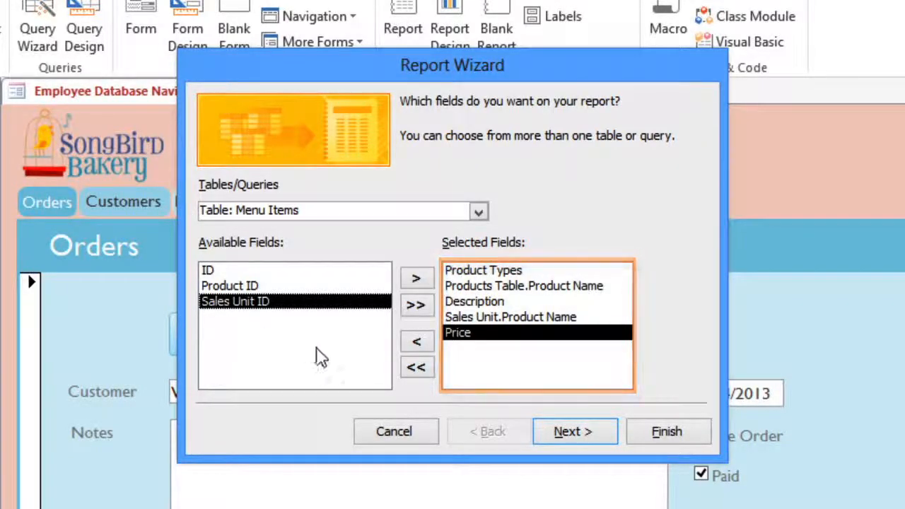
click(576, 438)
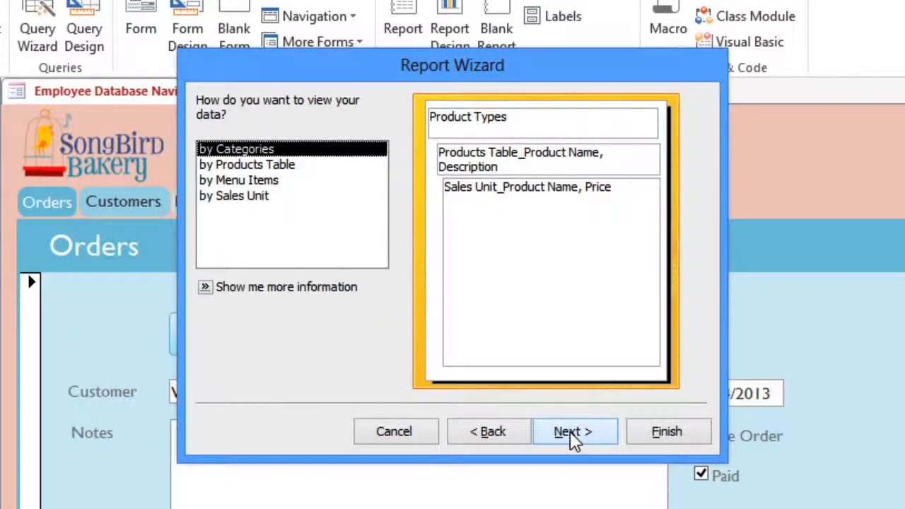
Step: Preview the Products Table, Menu Items and Sales Unit data views, and choose to view the report data by Categories
click(270, 168)
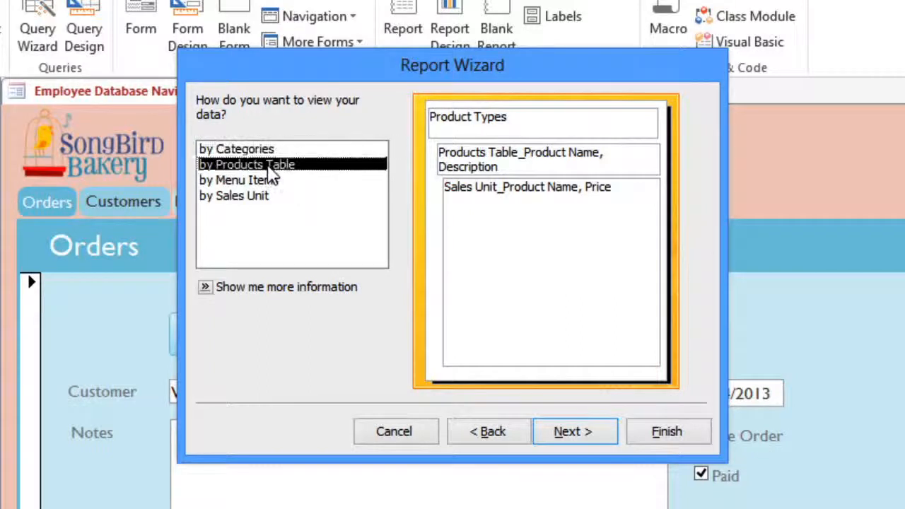
click(268, 181)
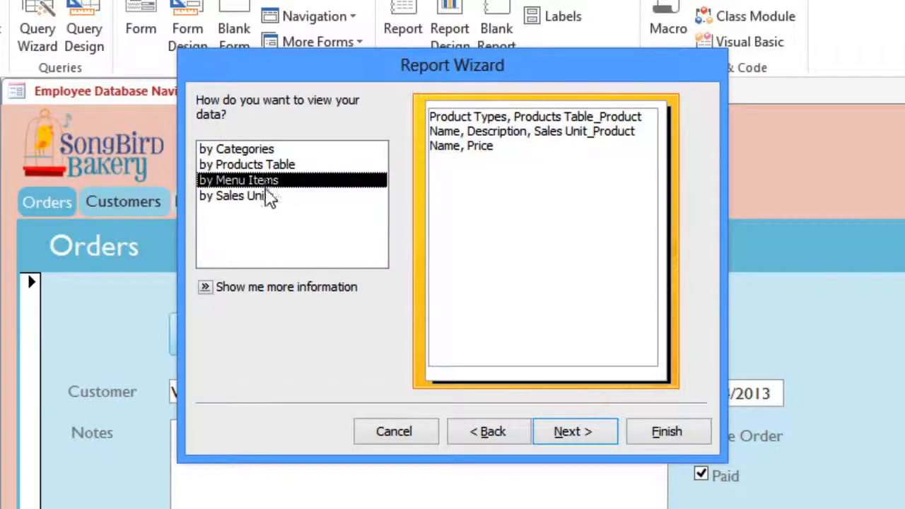
click(270, 197)
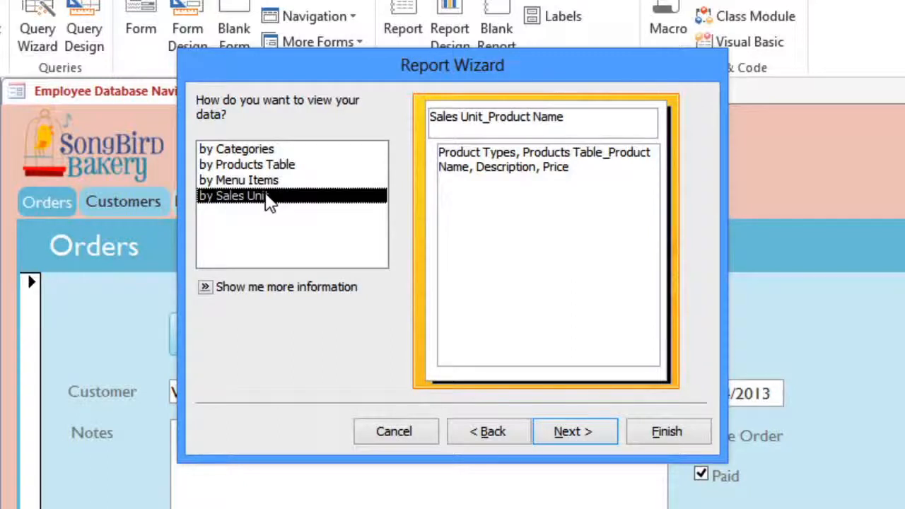
click(259, 155)
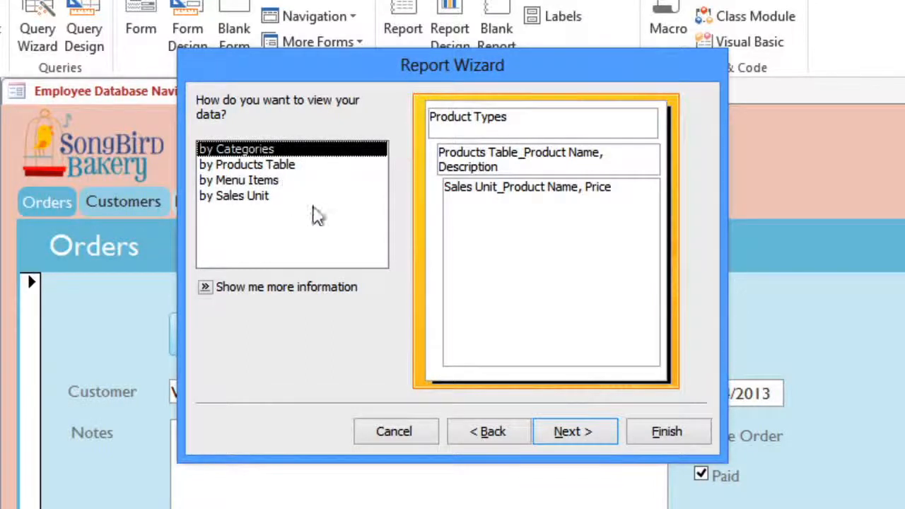
click(557, 440)
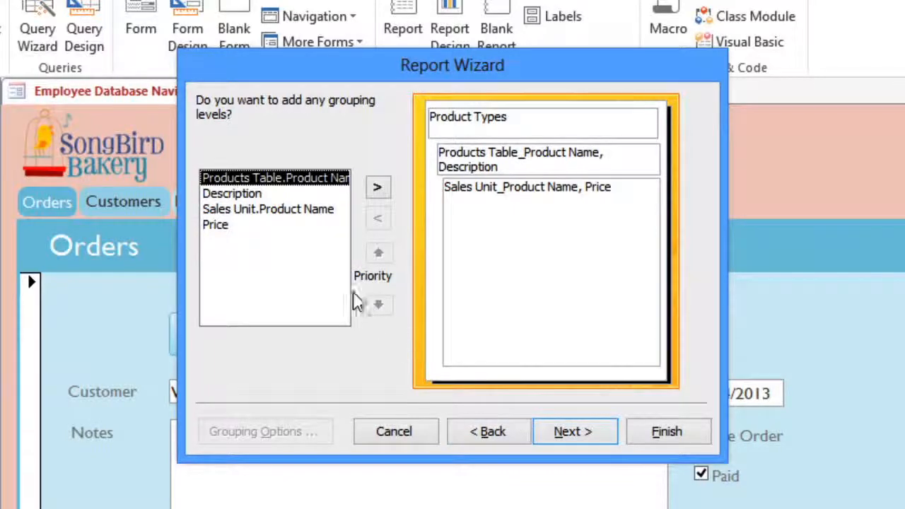
Step: Try adding Sales Unit.Product Name as the highest-priority grouping level, and remove that grouping level
double_click(274, 216)
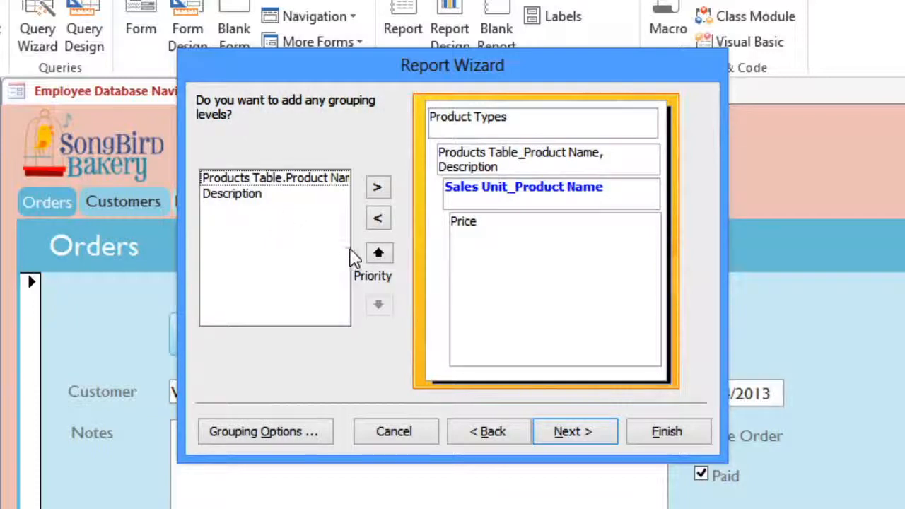
click(376, 255)
click(376, 254)
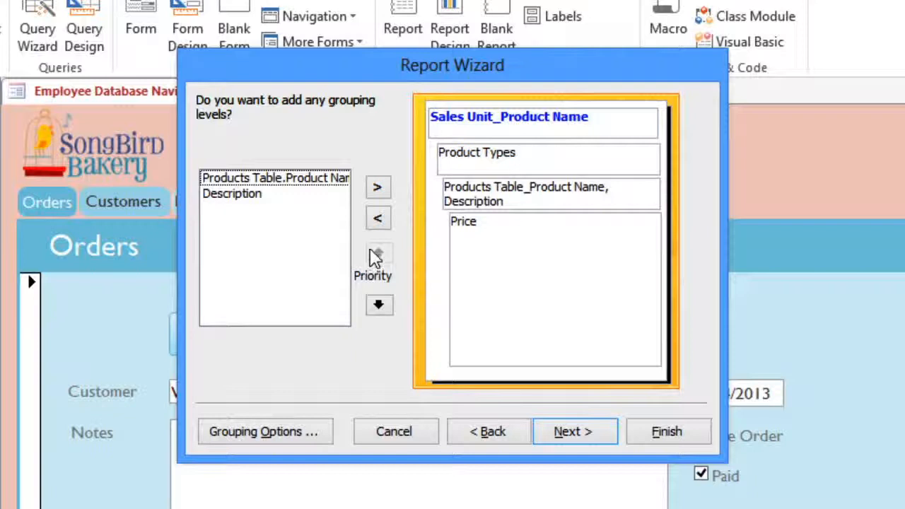
click(376, 218)
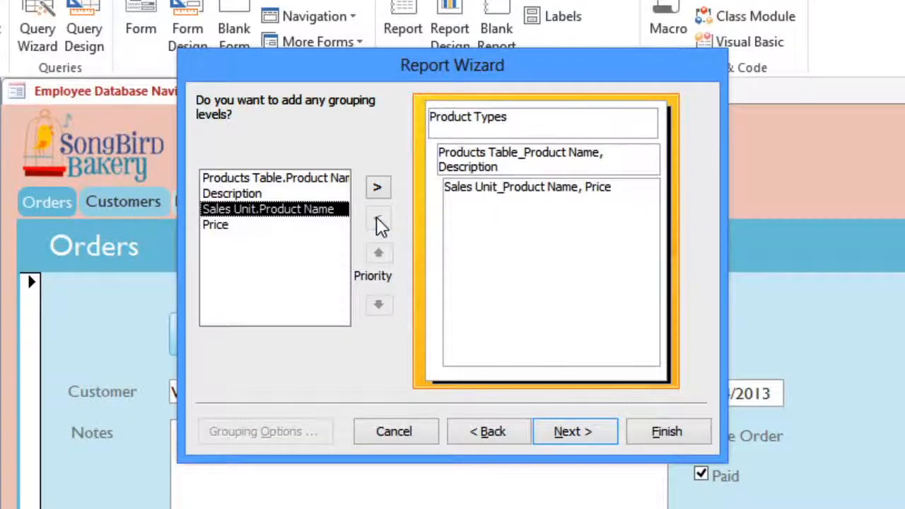
Step: Continue without extra grouping levels and sort the report's detail records by Price in descending order
click(563, 434)
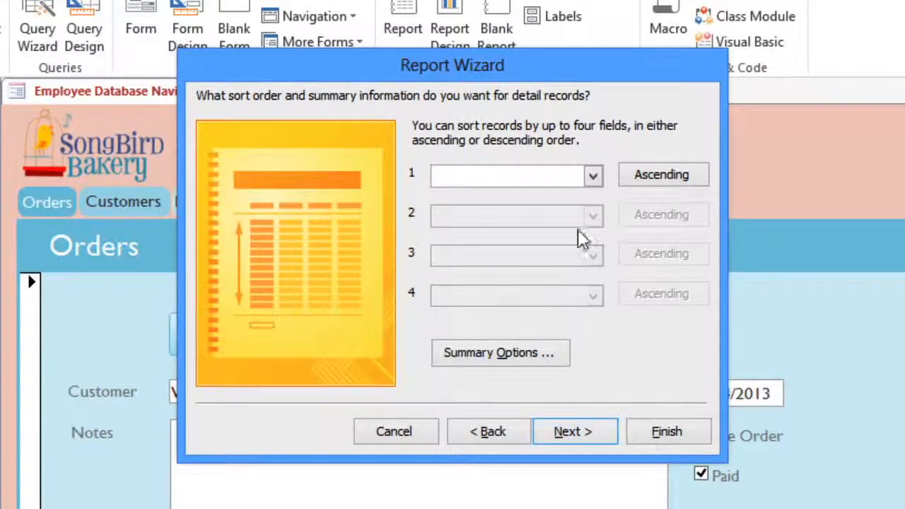
click(592, 176)
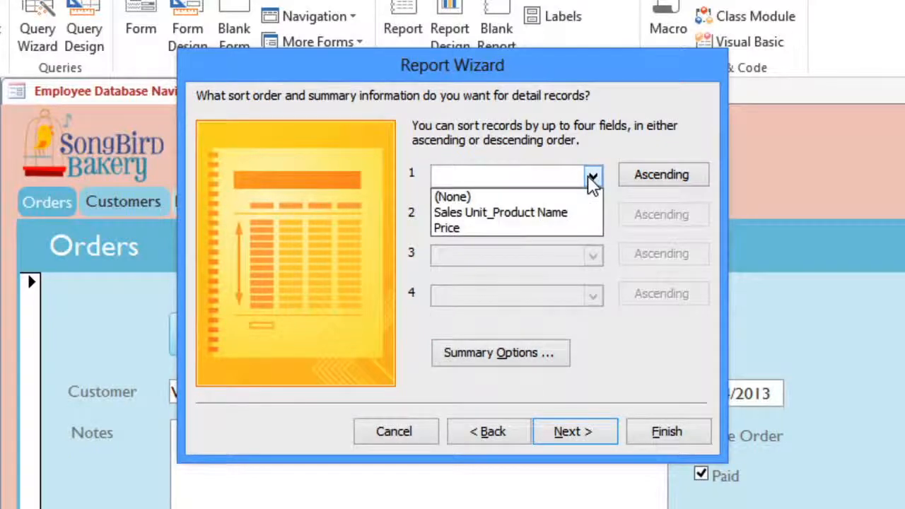
click(533, 228)
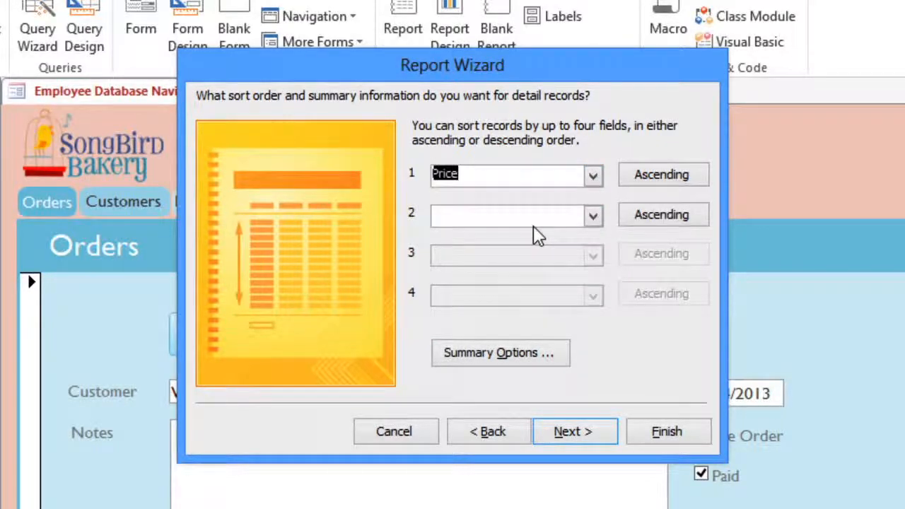
click(664, 177)
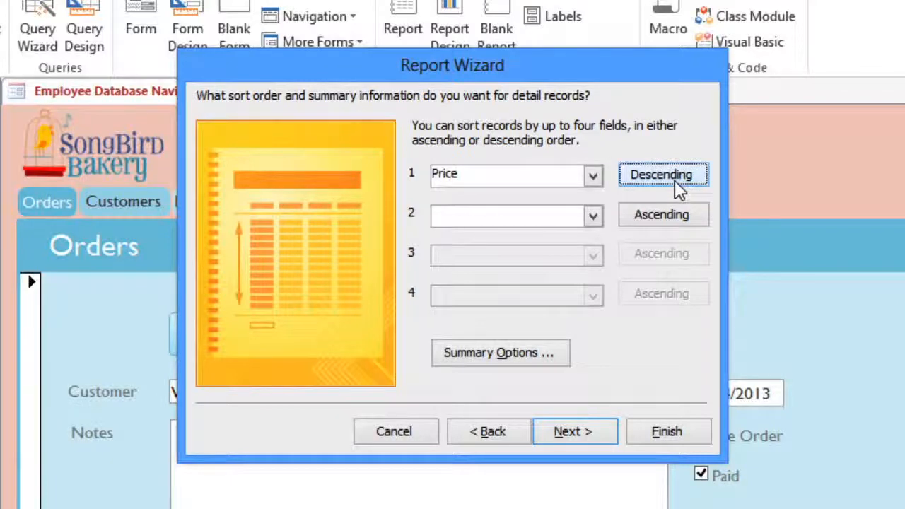
click(574, 432)
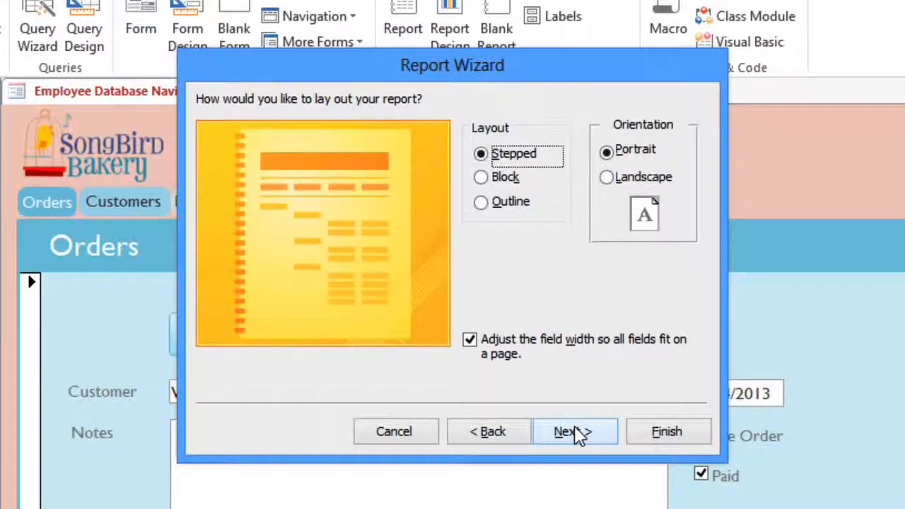
Step: Preview the Outline layout and choose the Block layout for the report
click(499, 212)
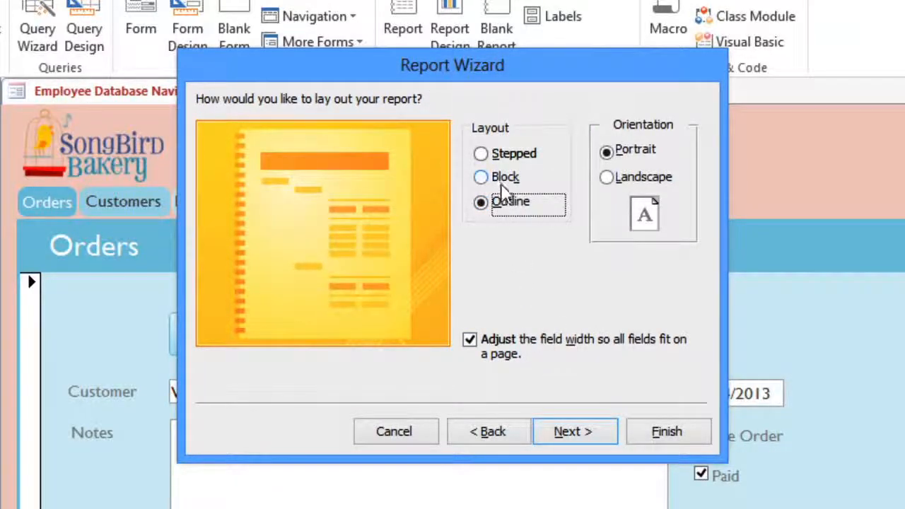
click(503, 185)
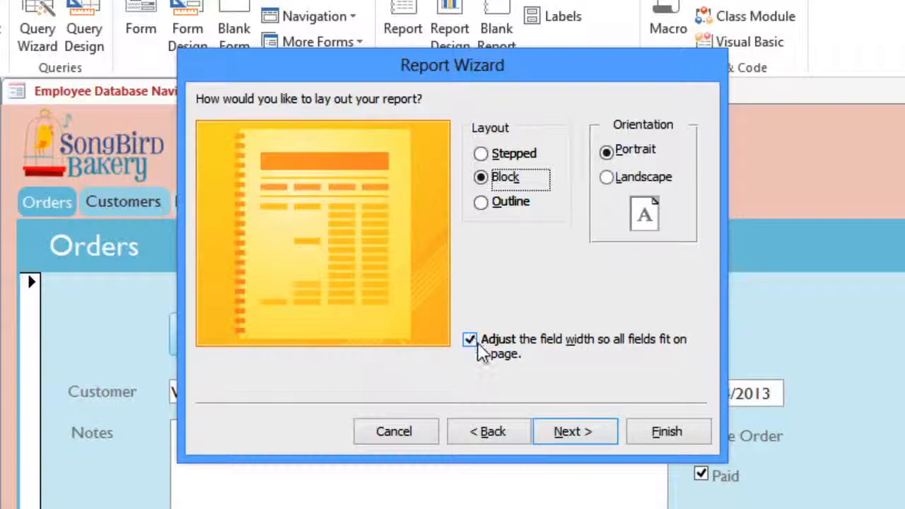
click(571, 436)
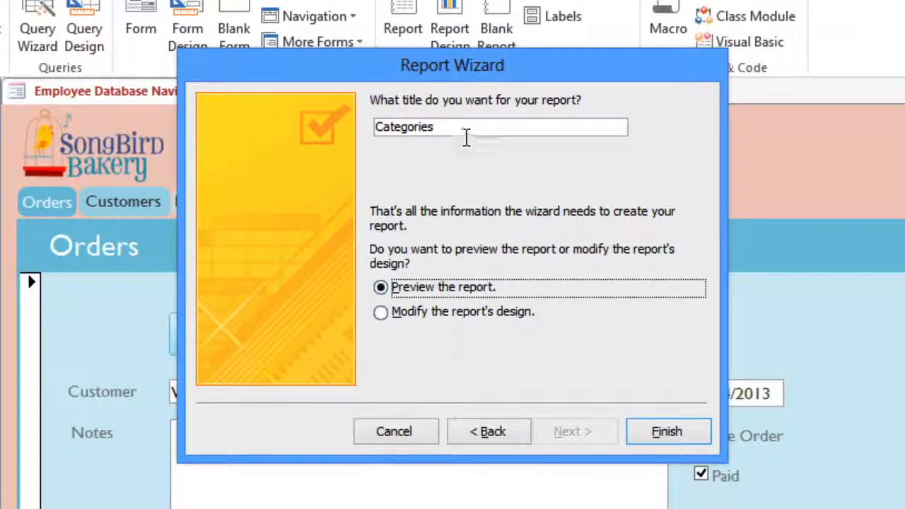
Step: Title the report "Menu Report" and finish the wizard with the report preview
drag(462, 126, 350, 124)
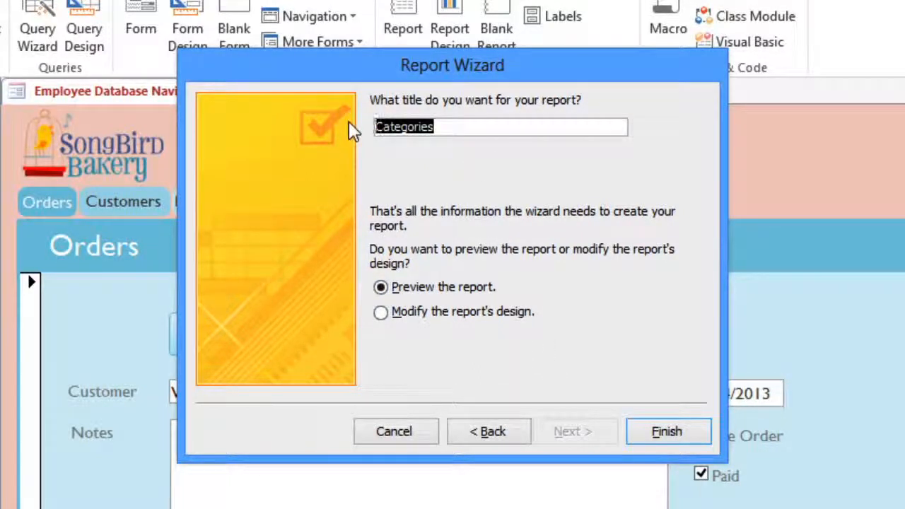
text(Menu Report)
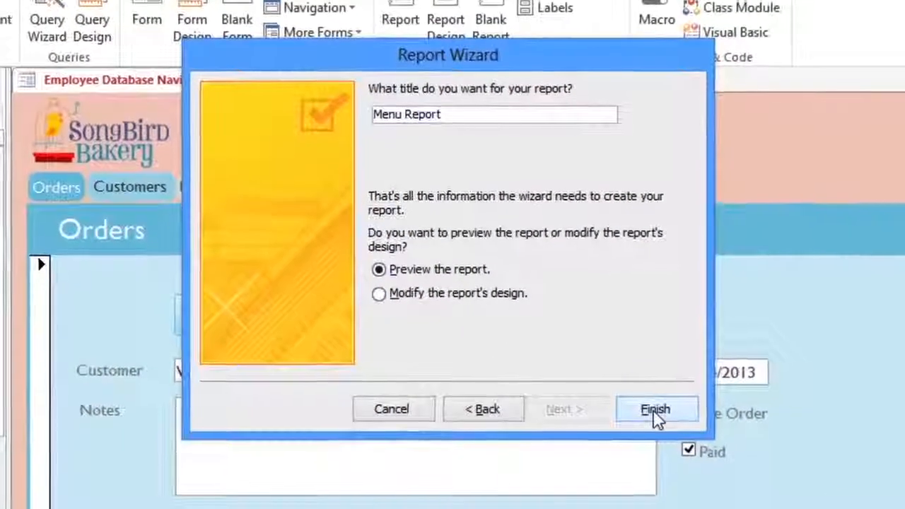
click(642, 386)
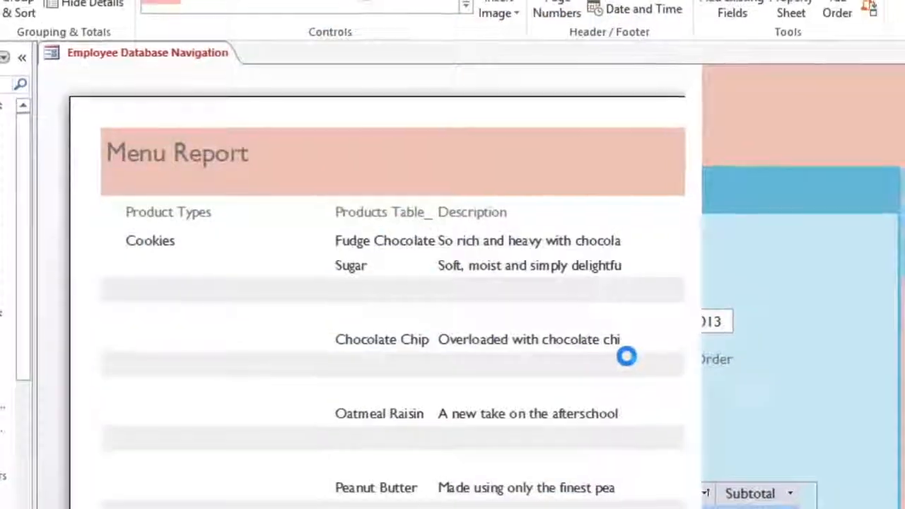